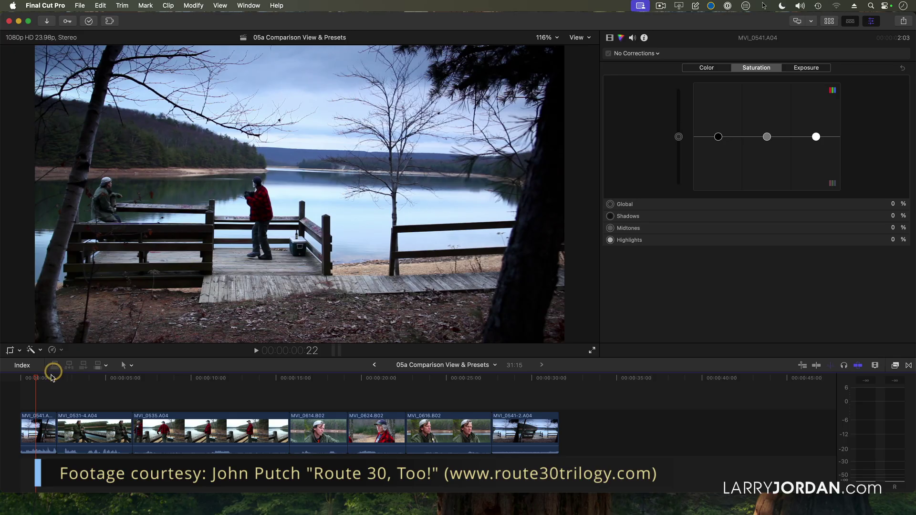
Preview the timeline shots, ending at the start of the first lakeside clip.
mouse_move(39, 379)
mouse_down()
mouse_move(506, 376)
mouse_move(34, 381)
mouse_up()
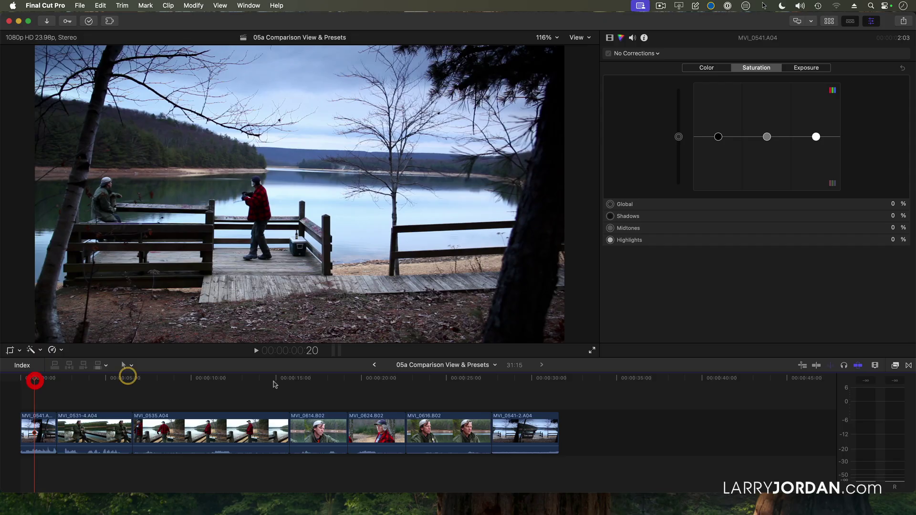
click(535, 378)
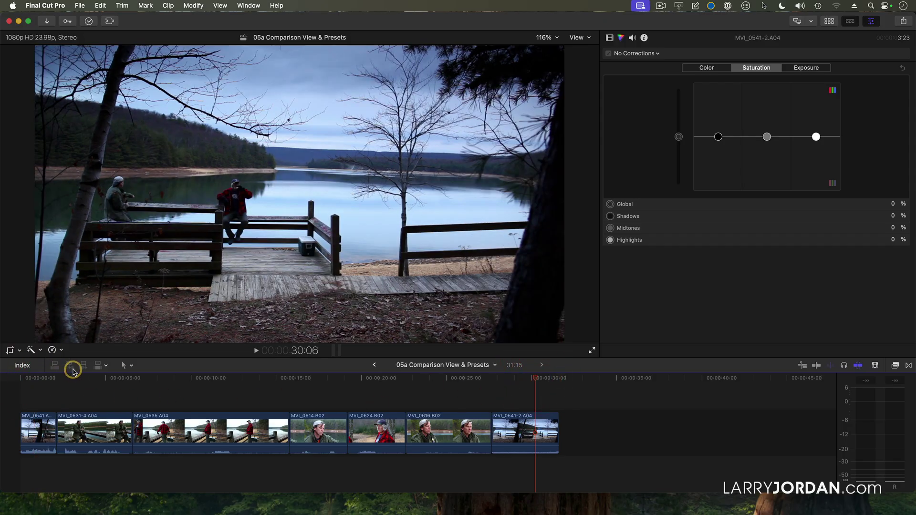
click(73, 377)
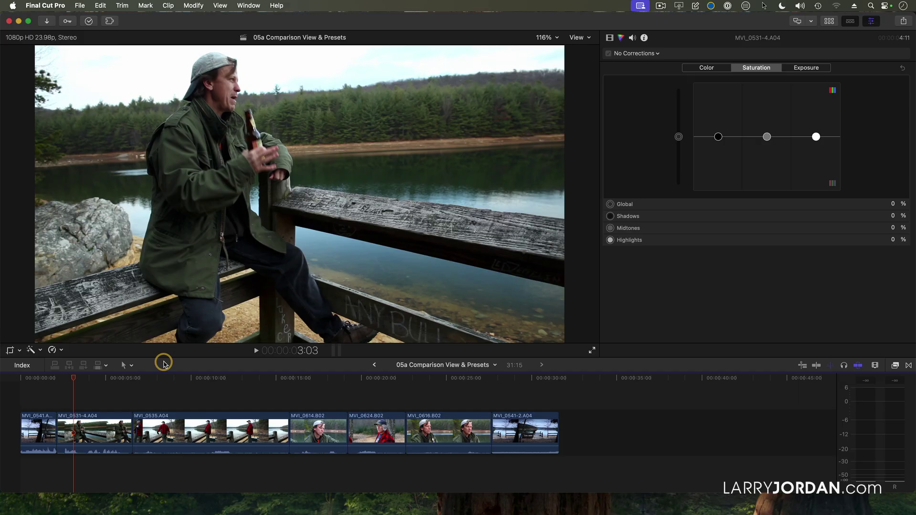
click(30, 378)
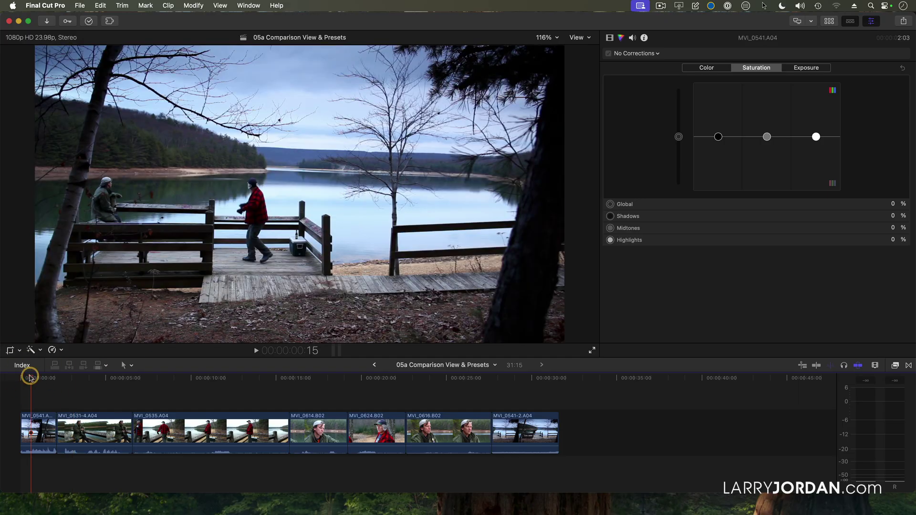
Show the Comparison Viewer in the workspace beside the main viewer.
click(257, 6)
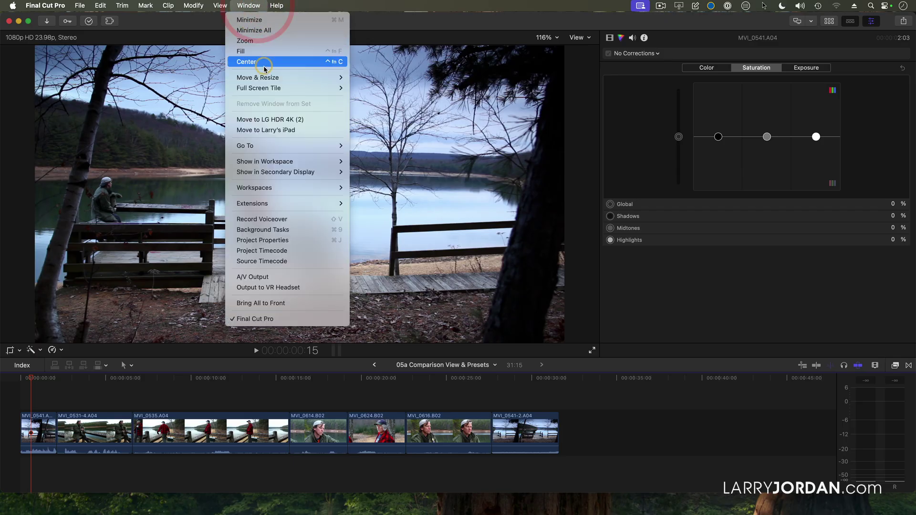
mouse_move(272, 165)
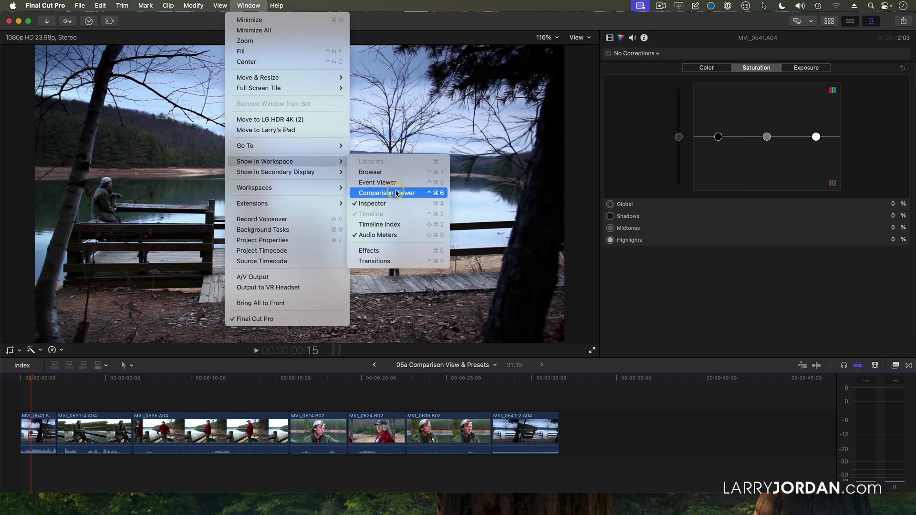
click(422, 194)
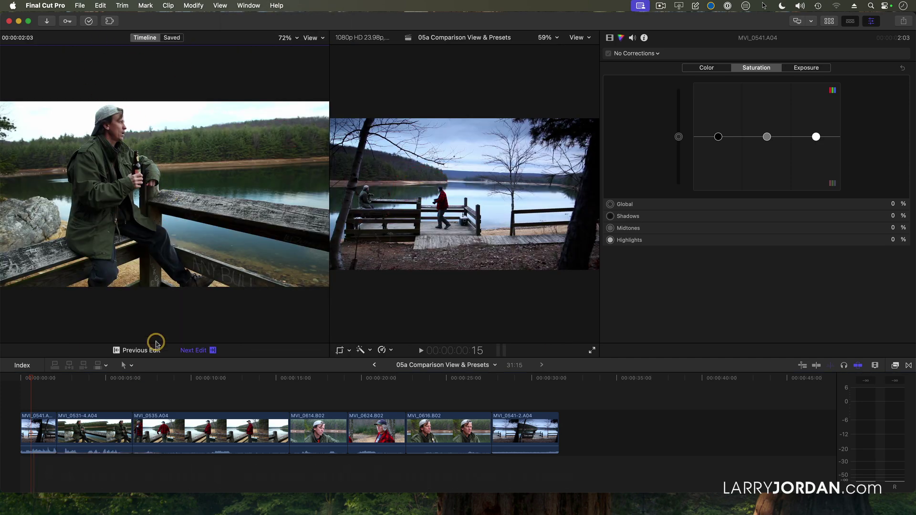
Move the playhead into the MVI_0531-4 clip and select it.
click(96, 378)
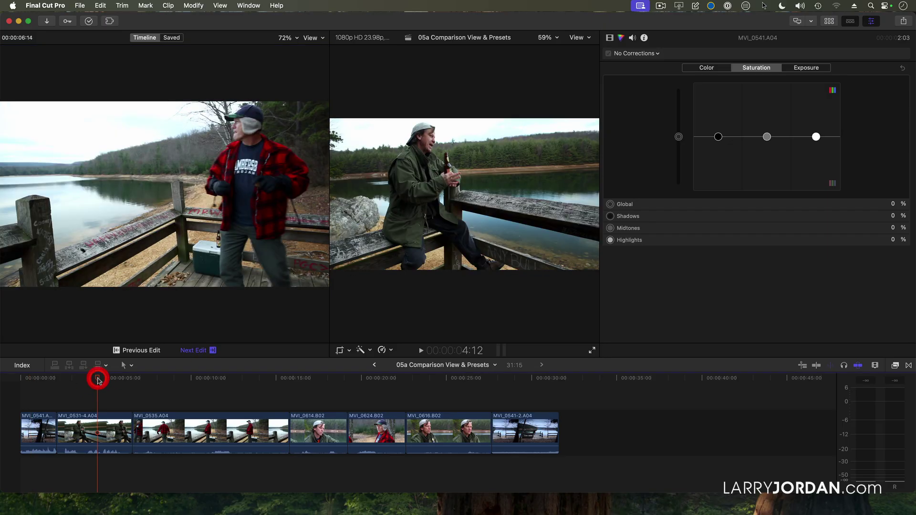
click(101, 379)
click(94, 423)
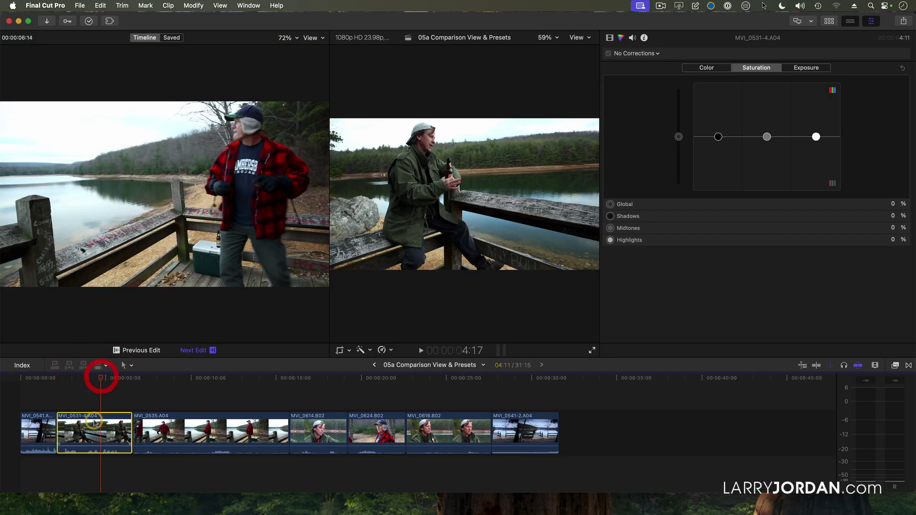
Compare against the Next and Previous Edit, then select the first clip MVI_0541 at the start.
click(115, 351)
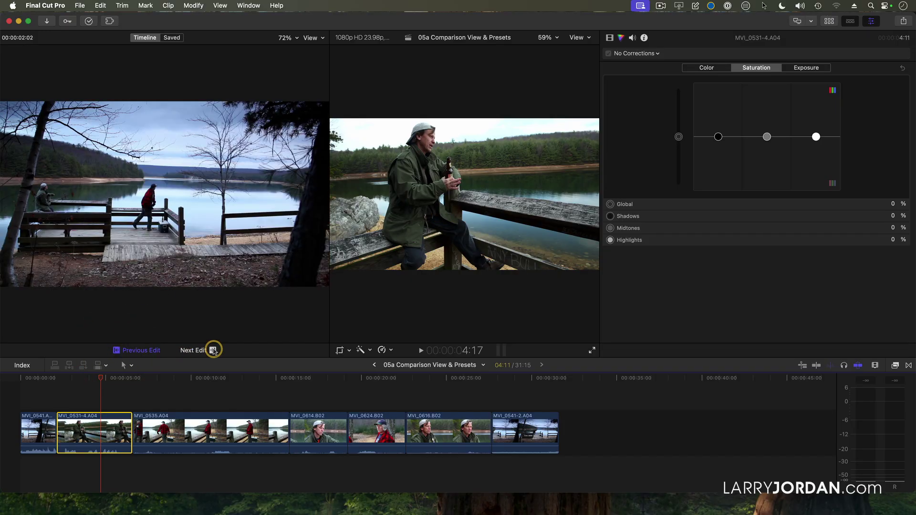
click(213, 350)
click(117, 351)
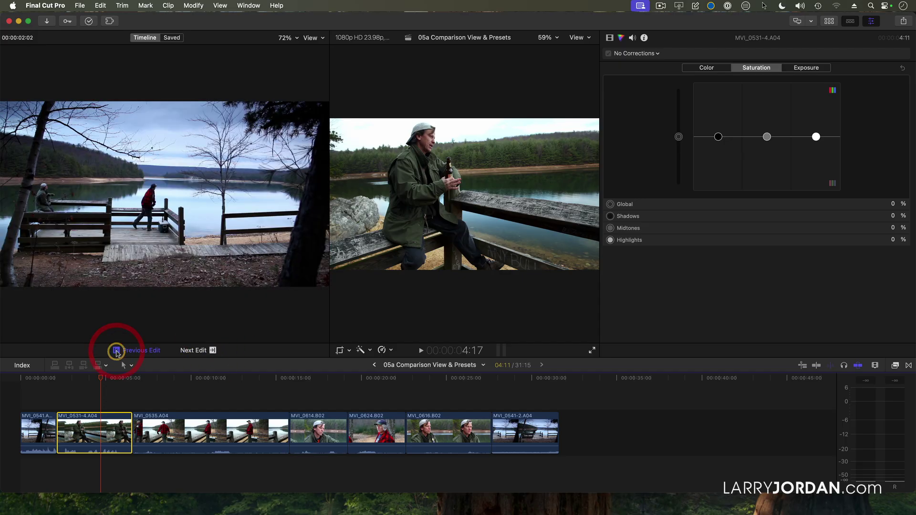
click(37, 377)
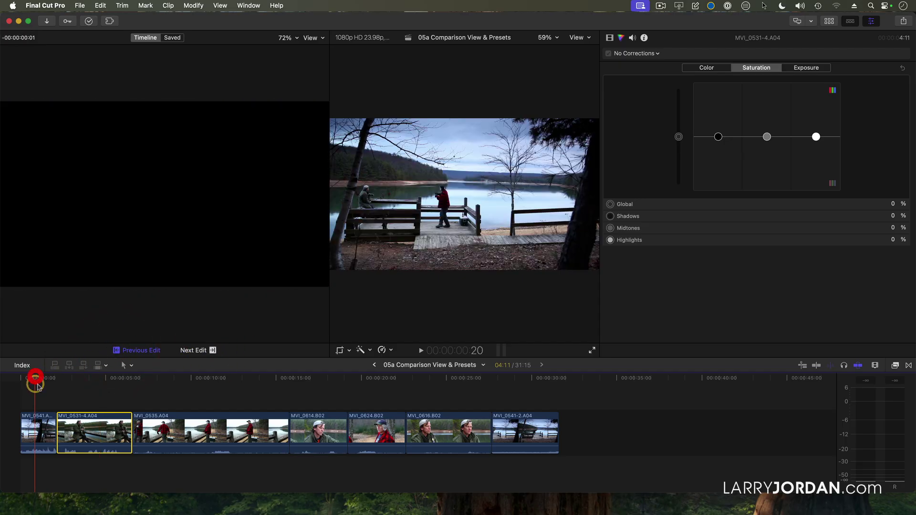
click(42, 429)
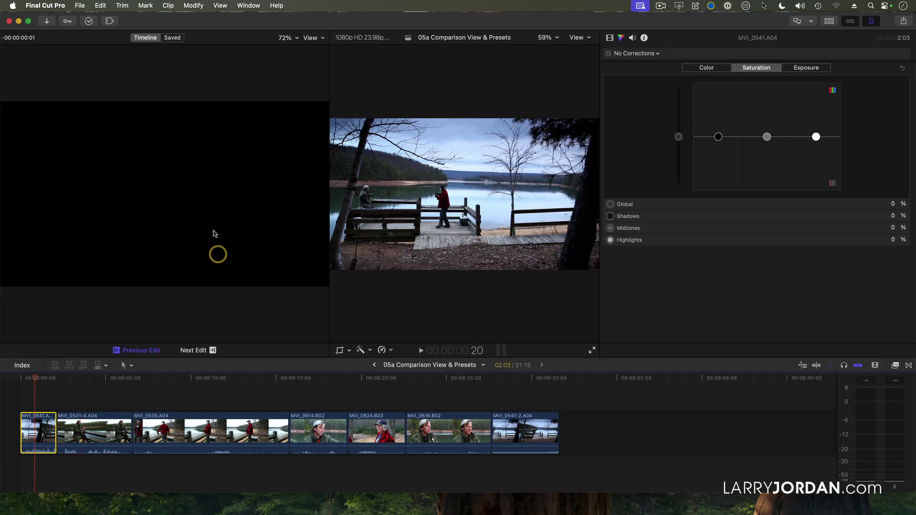
Switch the comparison viewer to Saved and save a lakeside frame from MVI_0541 as a reference.
click(174, 38)
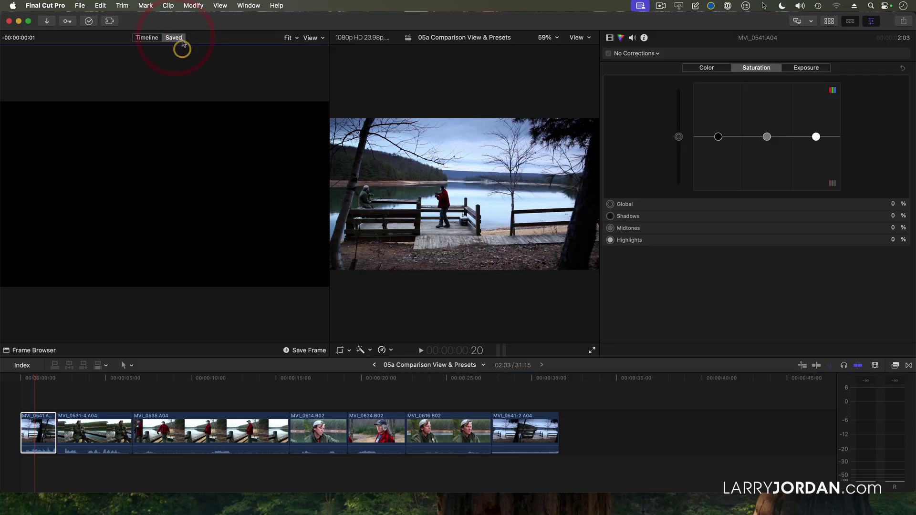
click(32, 422)
click(39, 350)
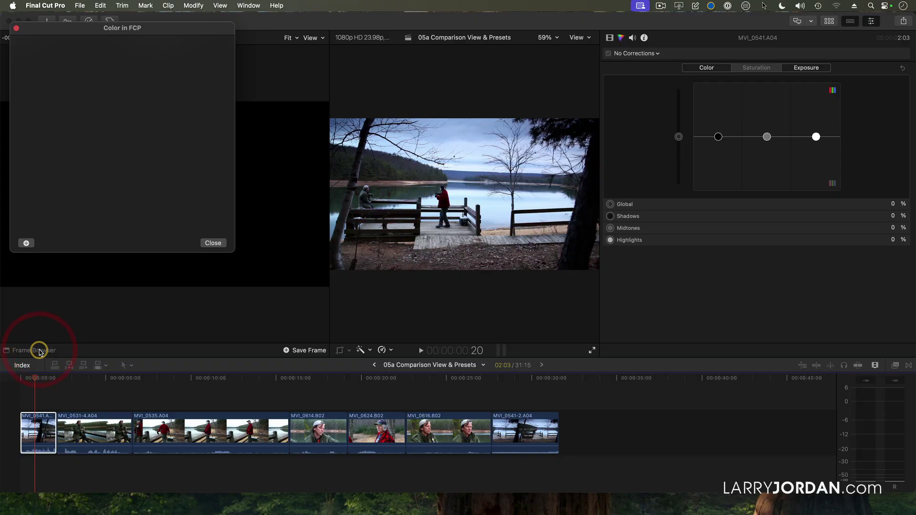
click(296, 351)
Reposition and close the Frame Browser, then move the playhead into MVI_0531-4.
drag(49, 33, 287, 67)
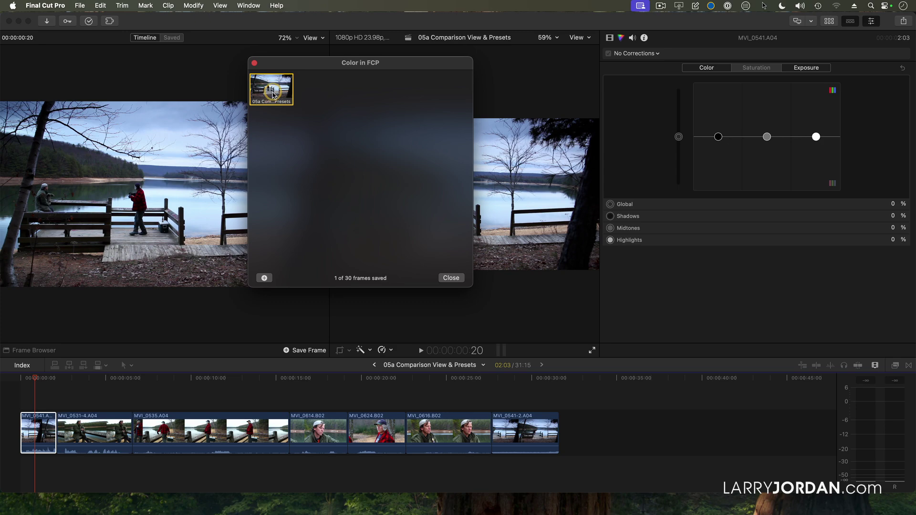
click(42, 428)
drag(321, 66, 296, 67)
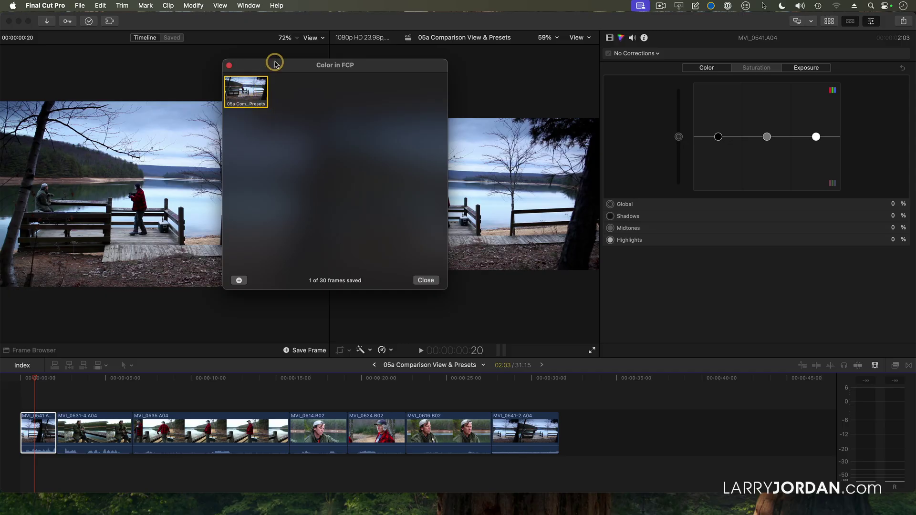
drag(274, 64, 108, 51)
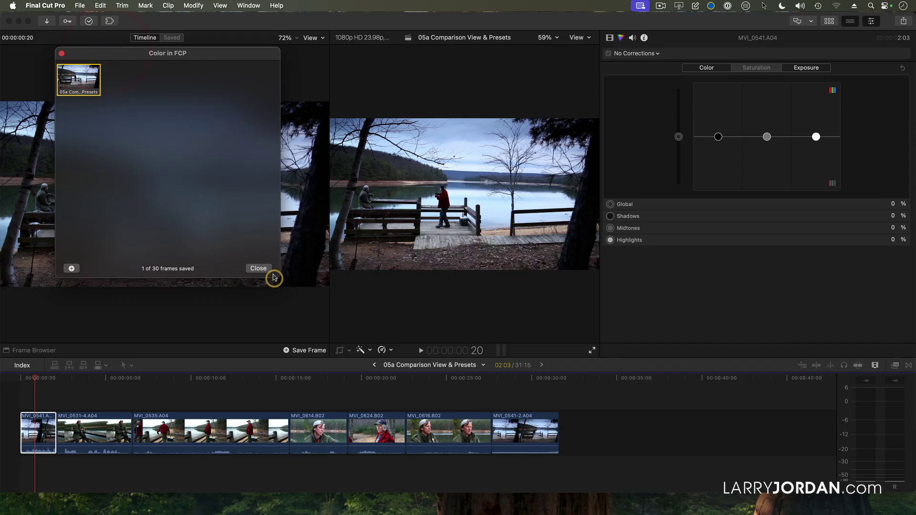
click(259, 269)
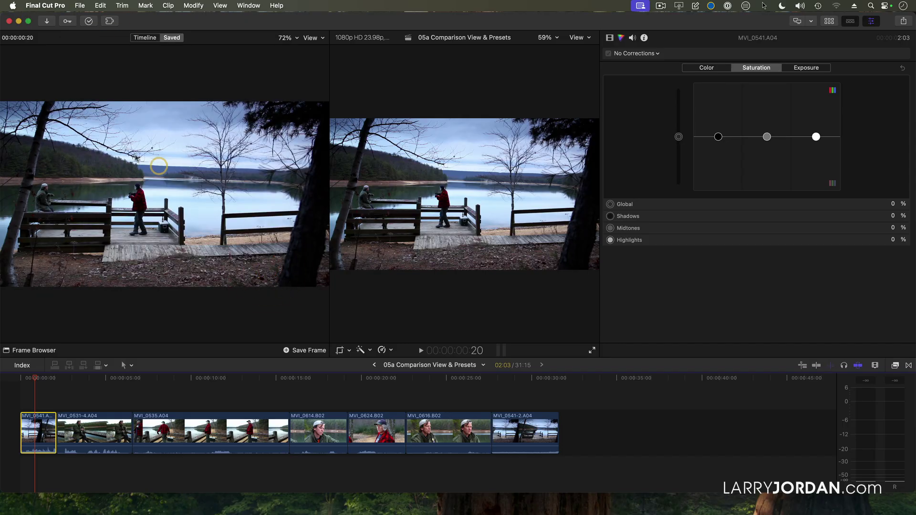
mouse_move(94, 379)
mouse_down()
mouse_move(115, 378)
mouse_move(96, 378)
mouse_up()
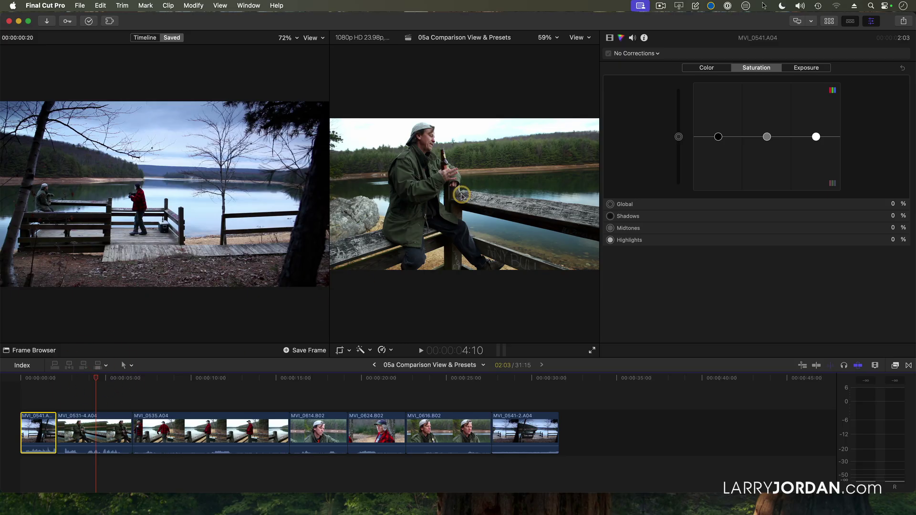
Add a Color Wheels correction to the MVI_0531-4.A04 clip.
click(91, 432)
click(631, 53)
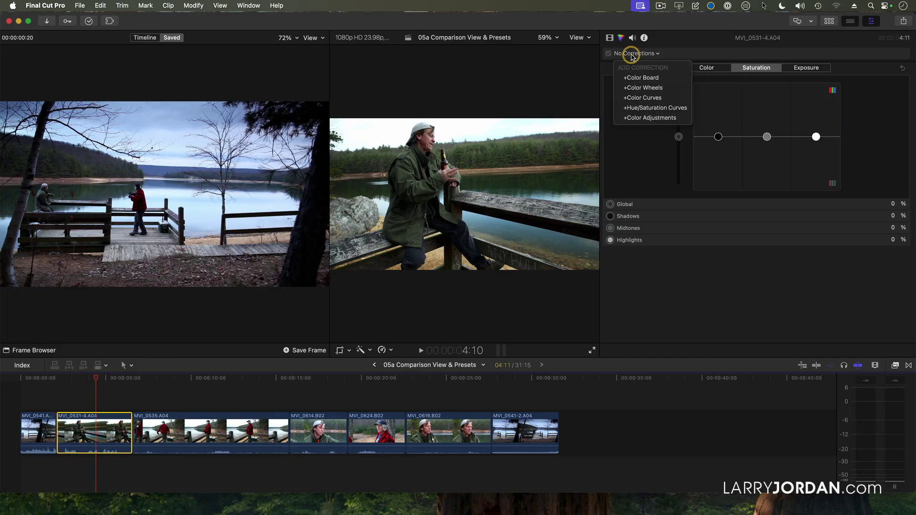
click(630, 88)
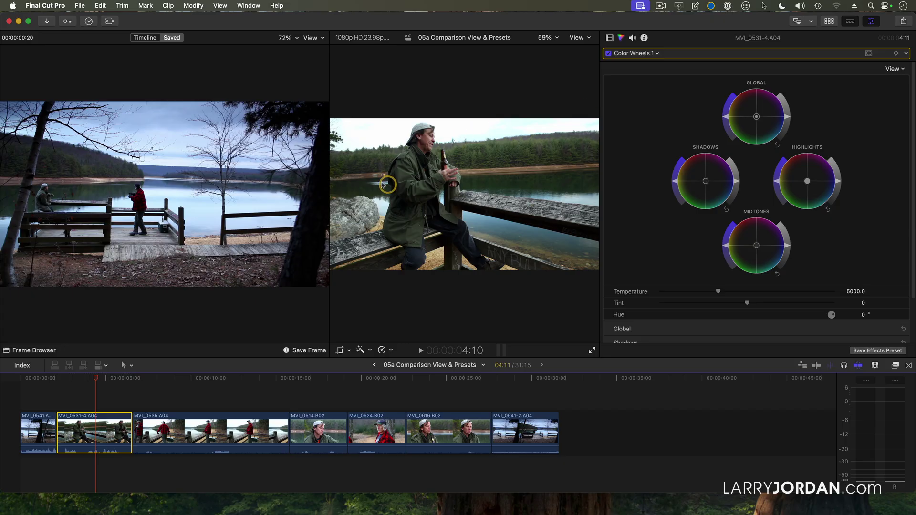
Push the Global color toward blue, lower saturation, and adjust Highlights and Midtones brightness.
drag(757, 120, 780, 132)
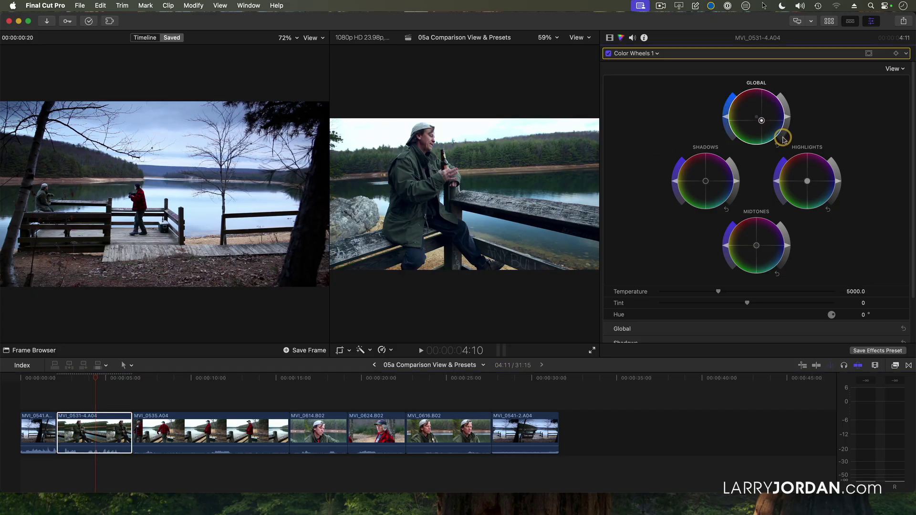
click(779, 135)
drag(761, 120, 763, 121)
click(726, 117)
drag(727, 129, 730, 127)
click(839, 171)
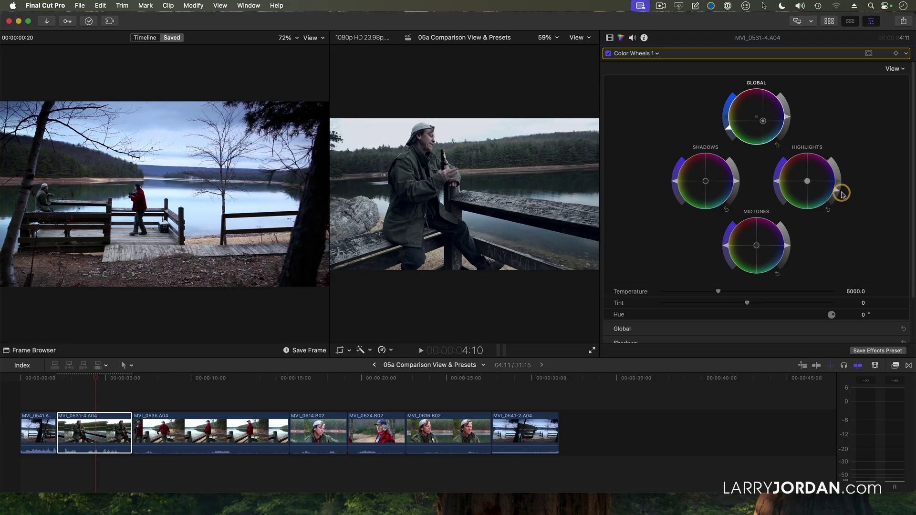
click(787, 245)
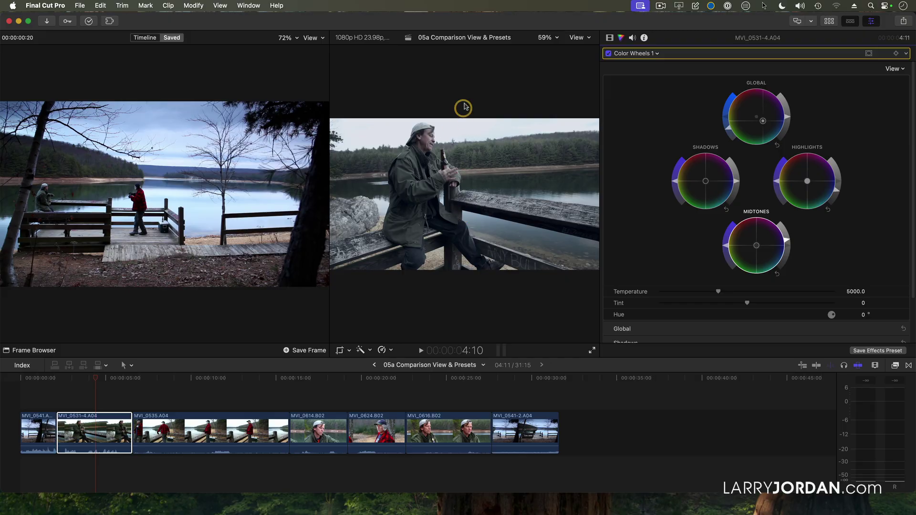
Toggle Color Wheels 1 off and back on to compare the grade.
click(608, 53)
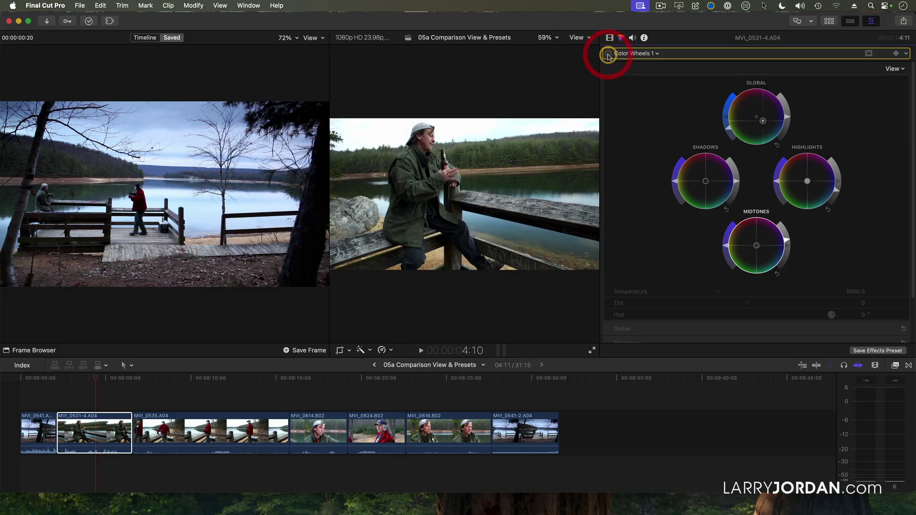
click(608, 54)
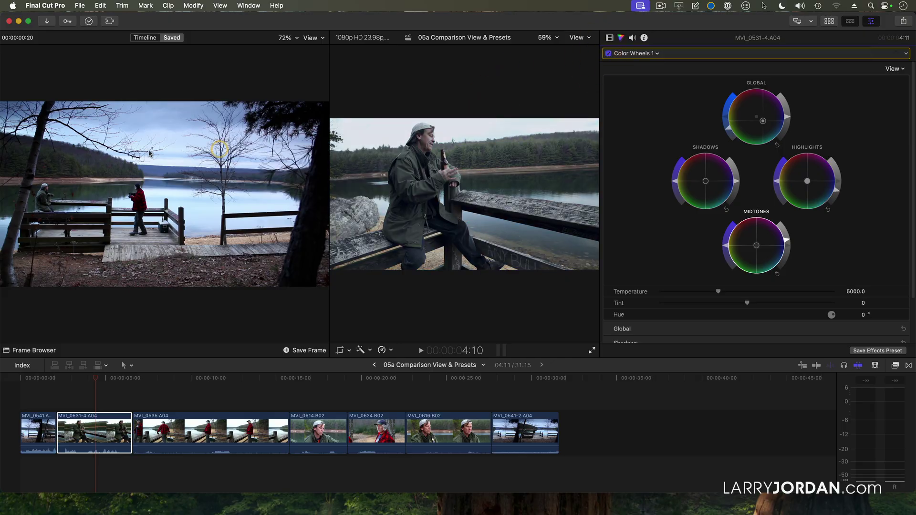
click(748, 136)
click(766, 123)
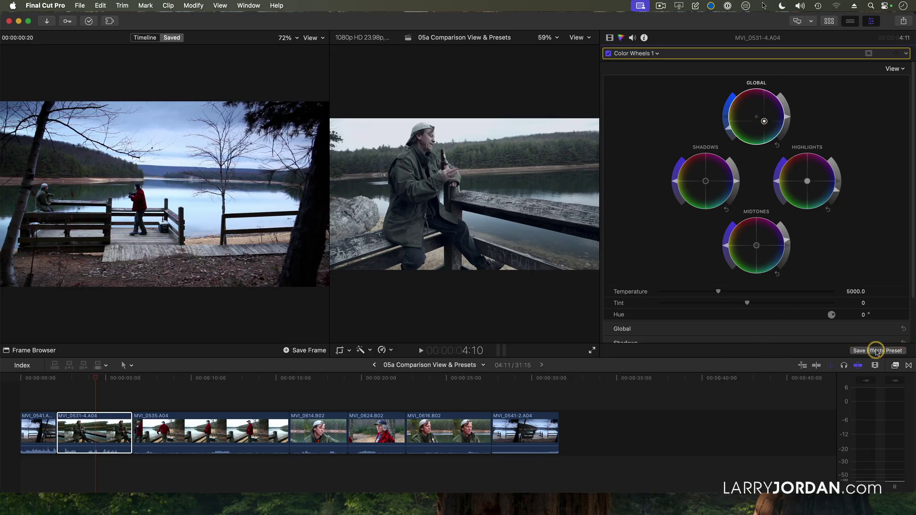
Save the grade as effects preset 'Winter Cool' in the Color Grading Presets category.
click(876, 350)
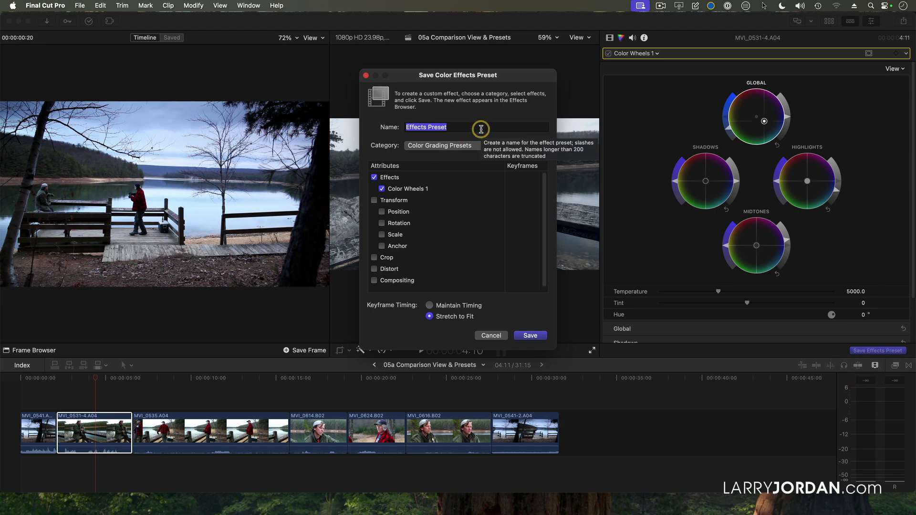
text(Winter Cool)
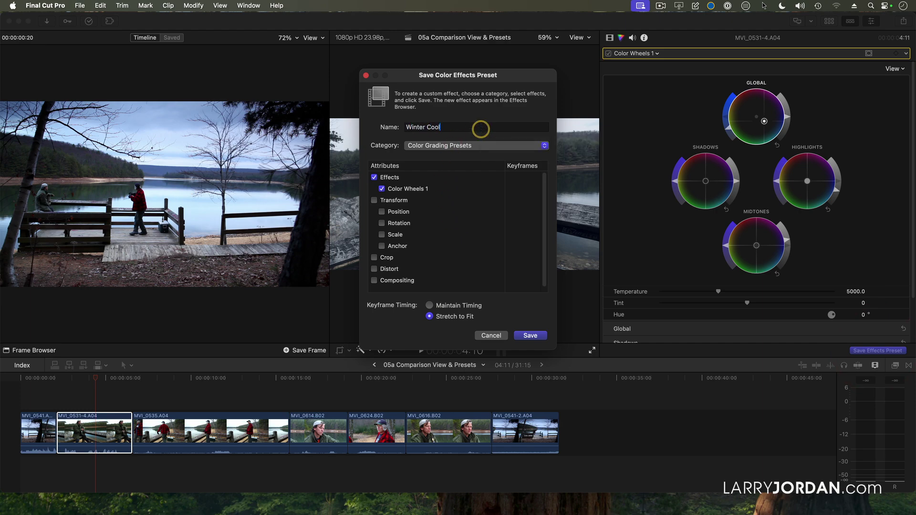
click(421, 145)
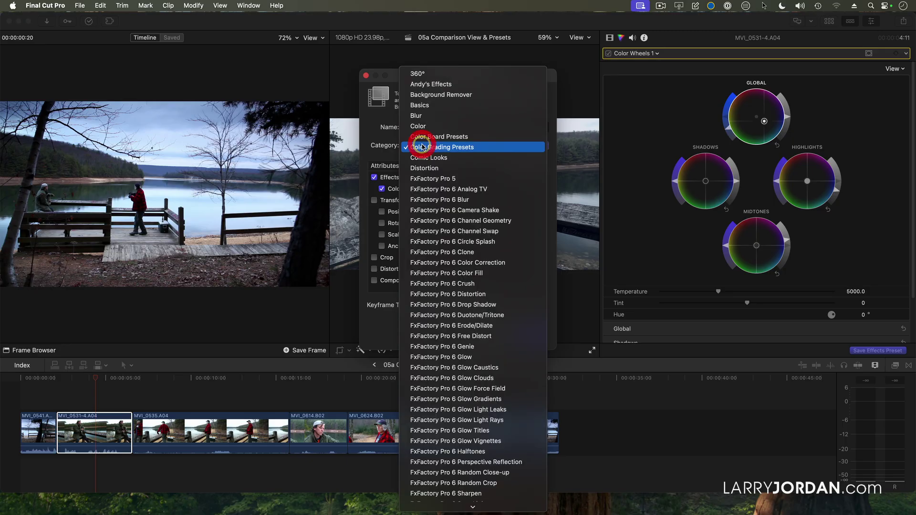
click(485, 151)
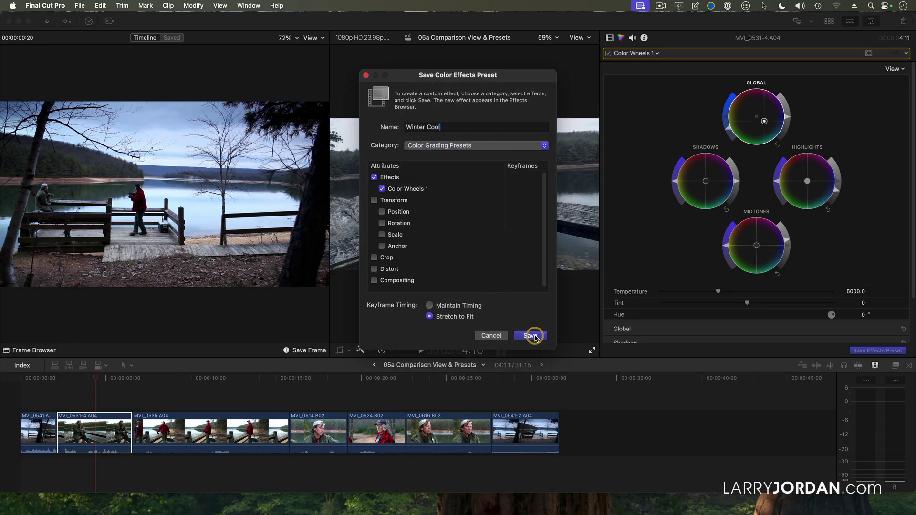
click(533, 336)
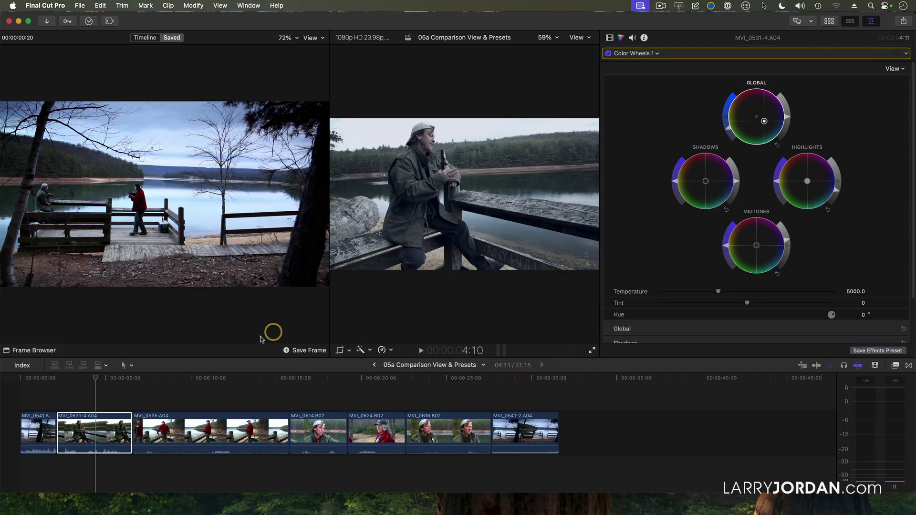
Apply the Winter Cool preset to clips MVI_0535.A04 through MVI_0616.B02.
drag(179, 380, 240, 376)
drag(172, 398, 475, 424)
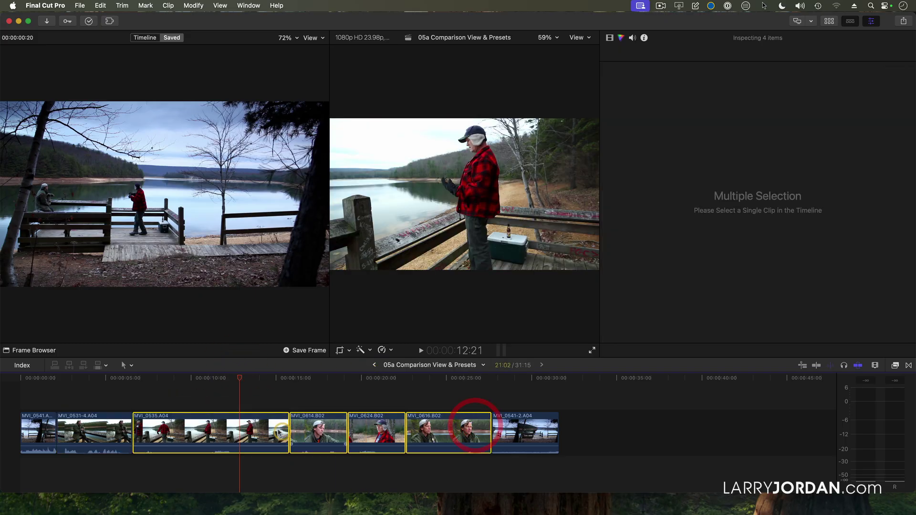
click(896, 365)
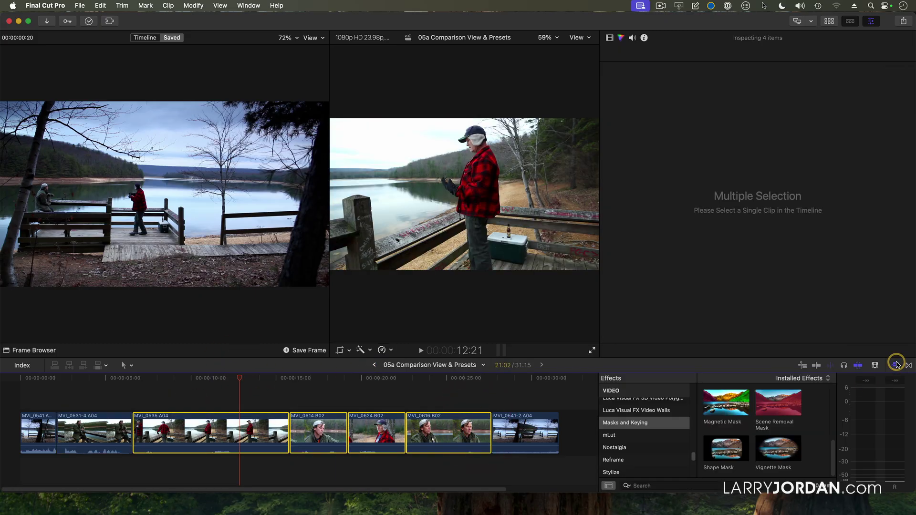
scroll(635, 443, up, 10)
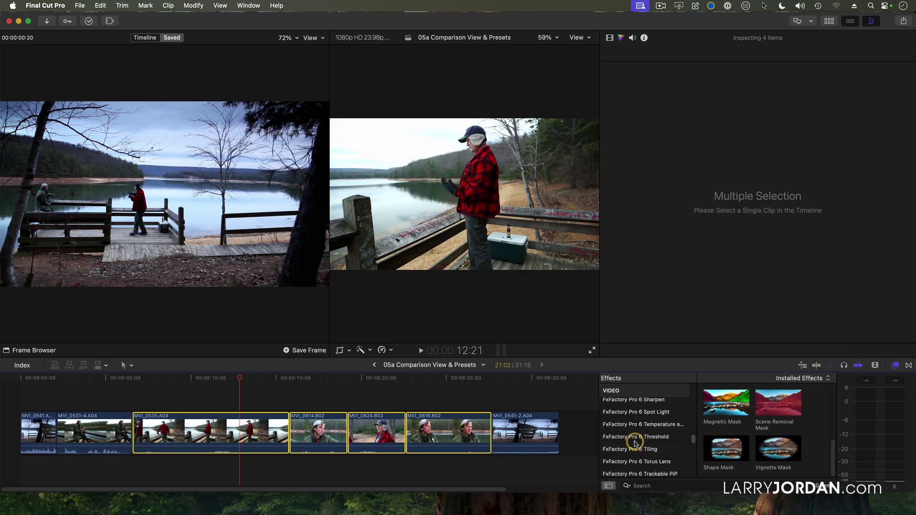
scroll(634, 443, up, 8)
click(632, 447)
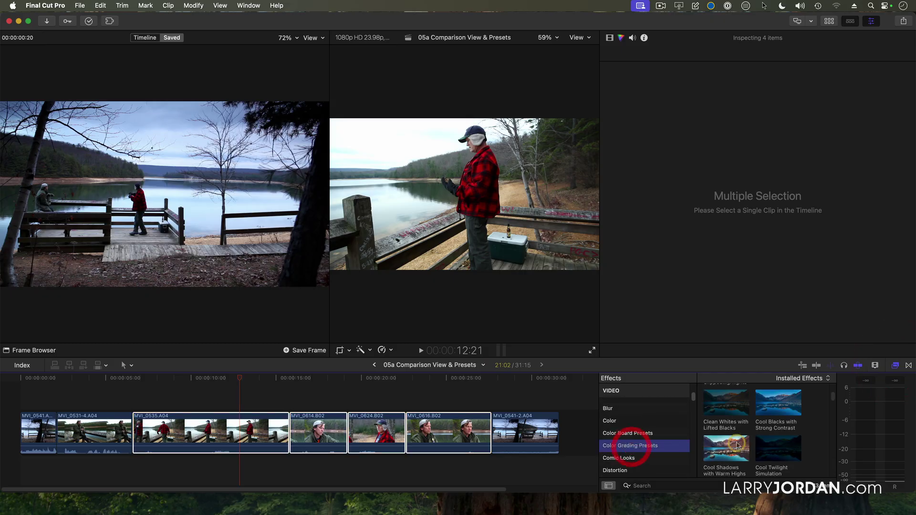
scroll(739, 436, down, 5)
scroll(740, 440, down, 5)
scroll(740, 440, down, 6)
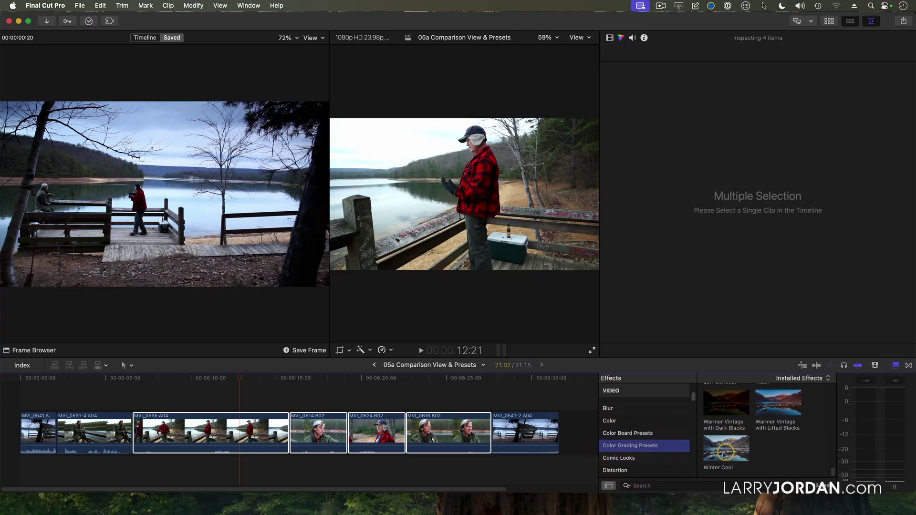
click(723, 454)
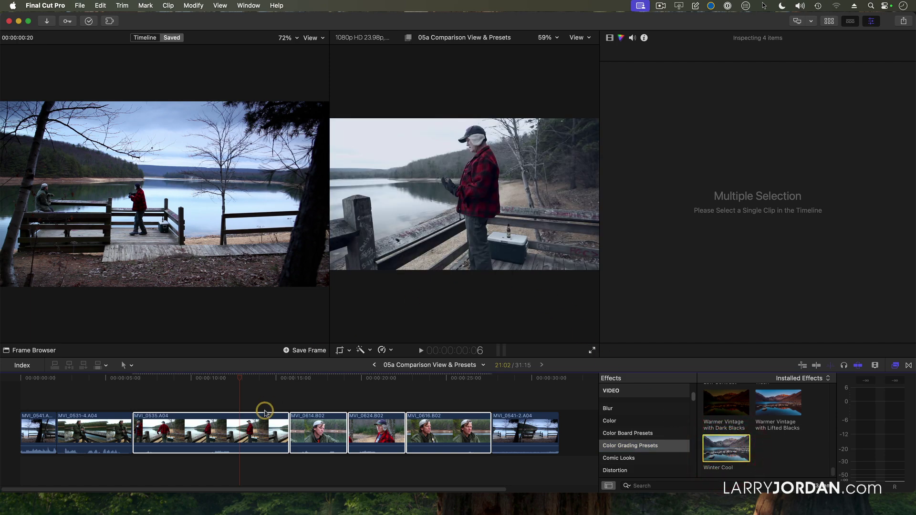
Review the graded clips, show the Video Scopes, and adjust MVI_0535.A04's Shadows brightness.
drag(221, 382, 79, 406)
click(188, 378)
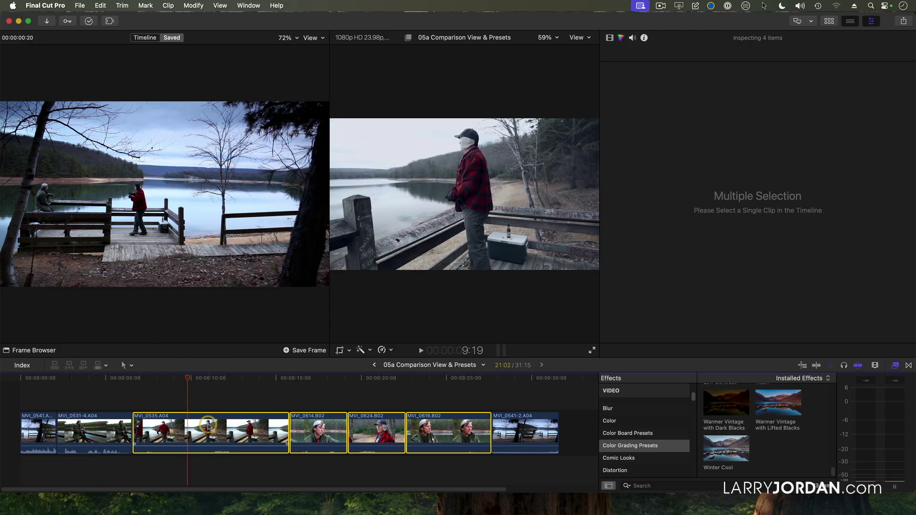
key(ctrl+super+1)
key(ctrl+super+1)
key(super+7)
click(244, 477)
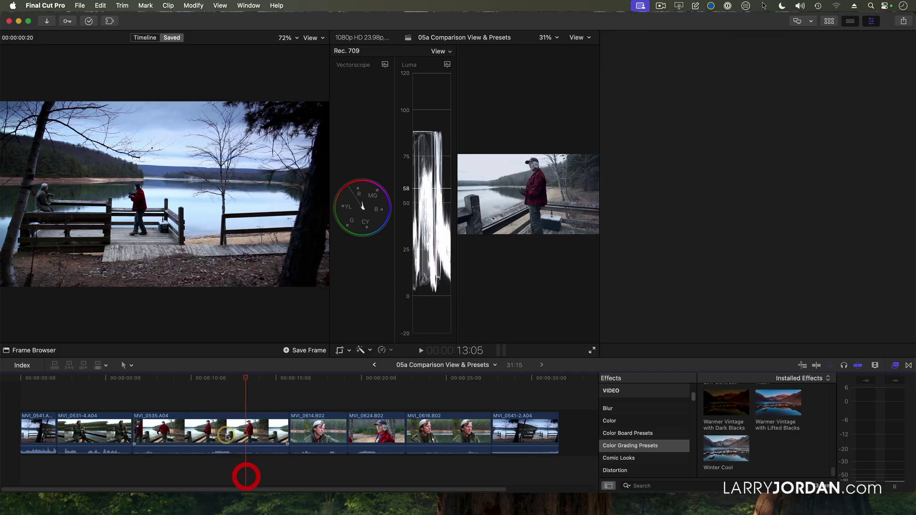
key(super+6)
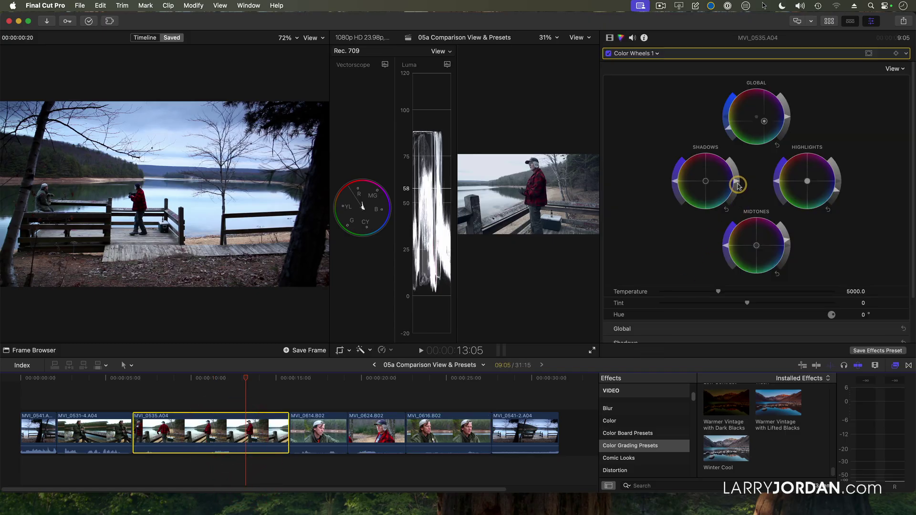
drag(737, 184, 736, 182)
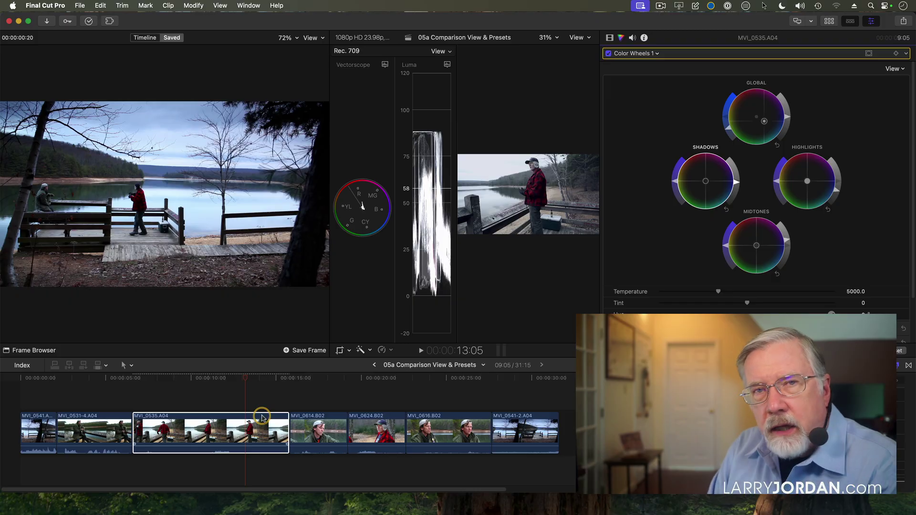